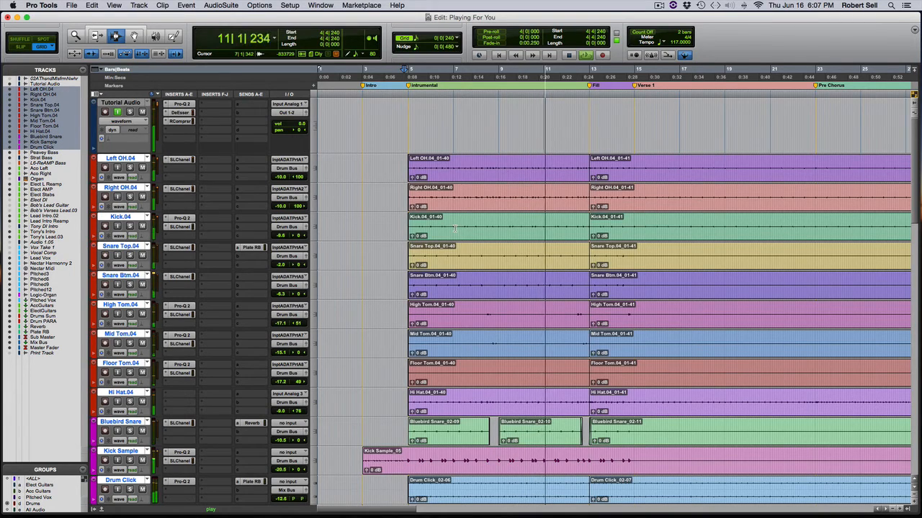
Stop playback, select the Mix Bus track and open its SSLComp insert.
key("space")
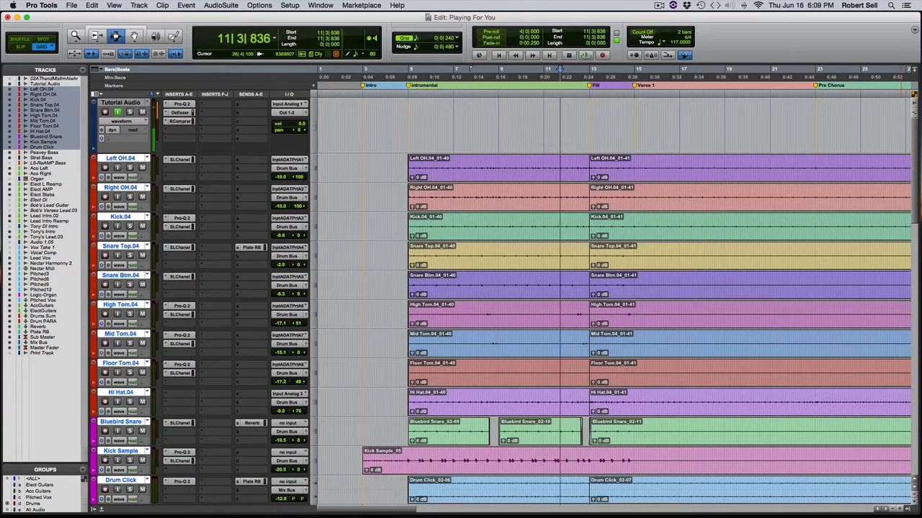
scroll(561, 312, "down", 10)
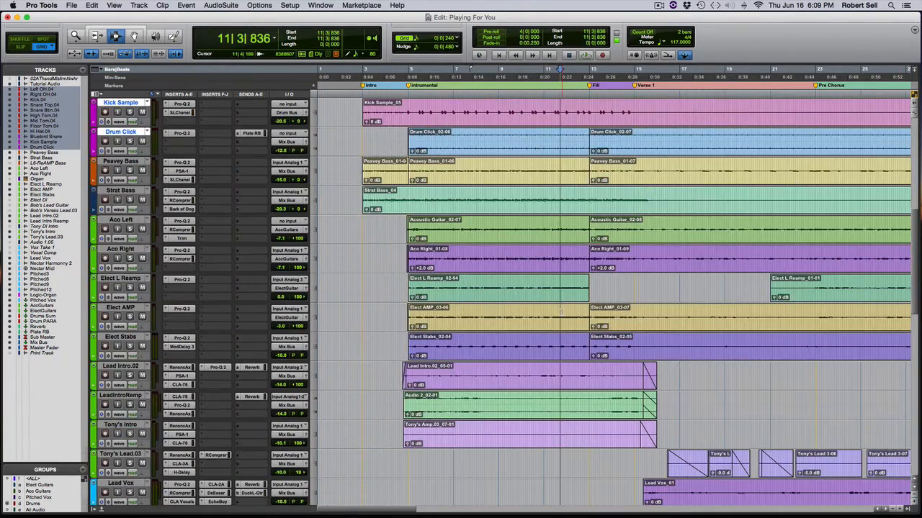
scroll(561, 311, "down", 5)
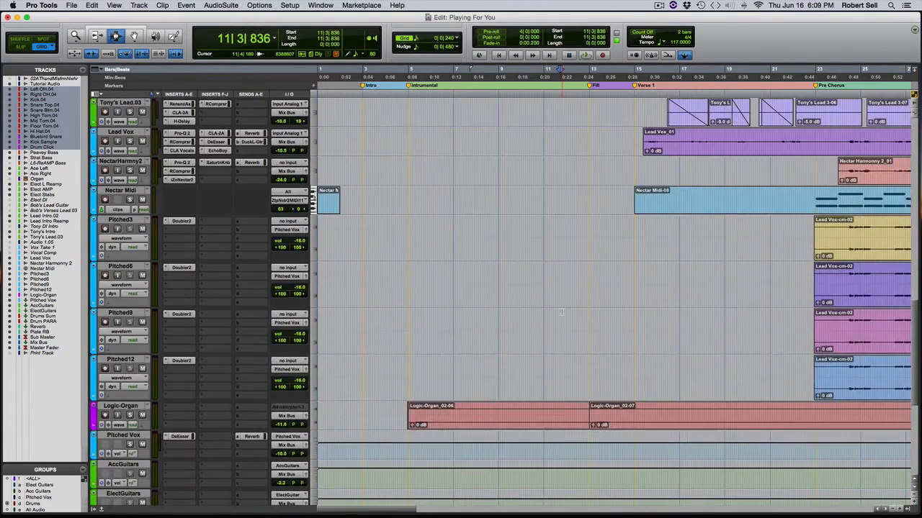
scroll(561, 312, "down", 8)
left_click(130, 404)
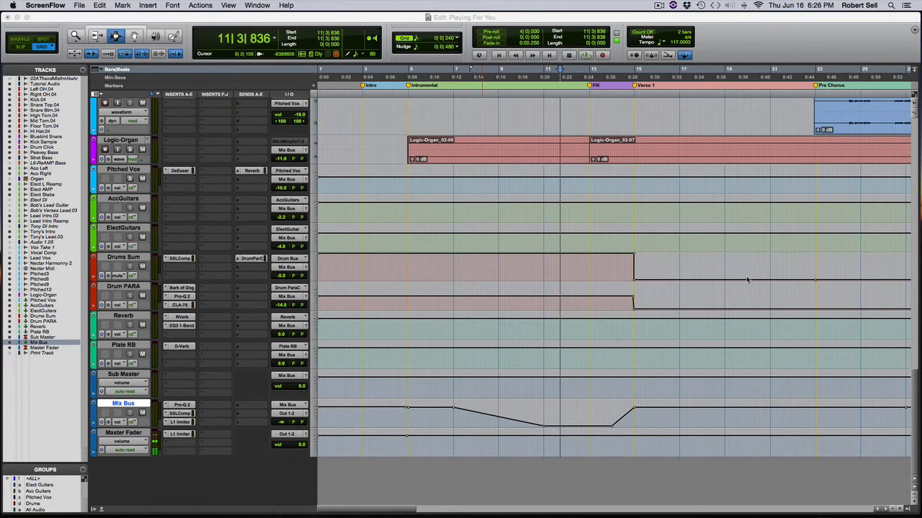
left_click(181, 414)
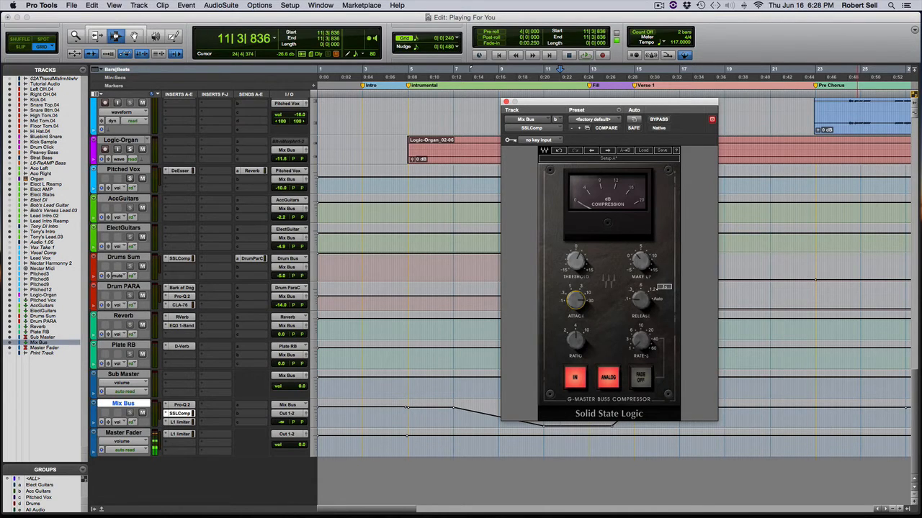
Examine the compressor's attack, release, ratio, threshold and make-up gain settings.
mouse_move(576, 304)
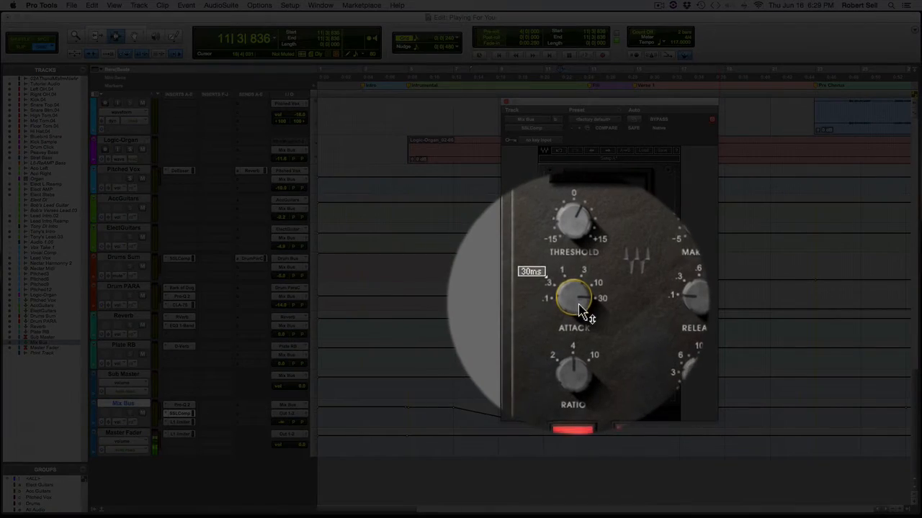
mouse_move(640, 303)
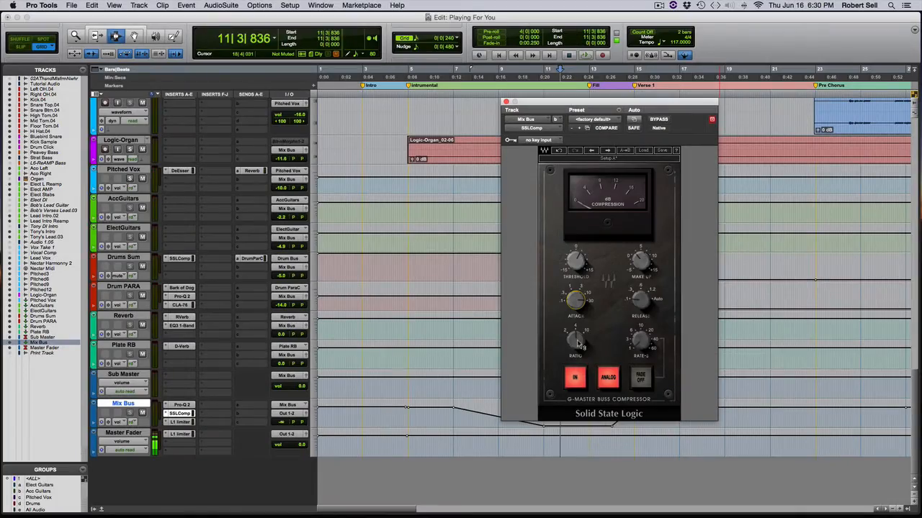
mouse_move(579, 346)
mouse_move(582, 261)
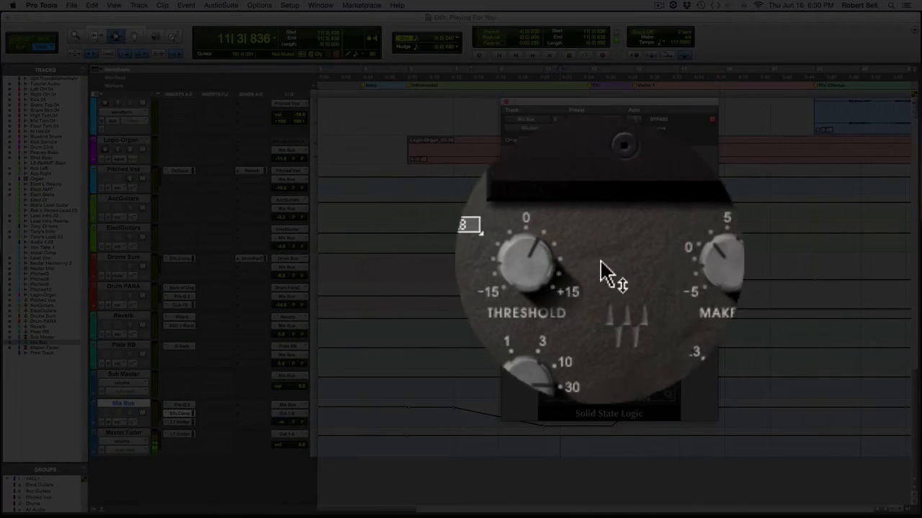
mouse_move(643, 259)
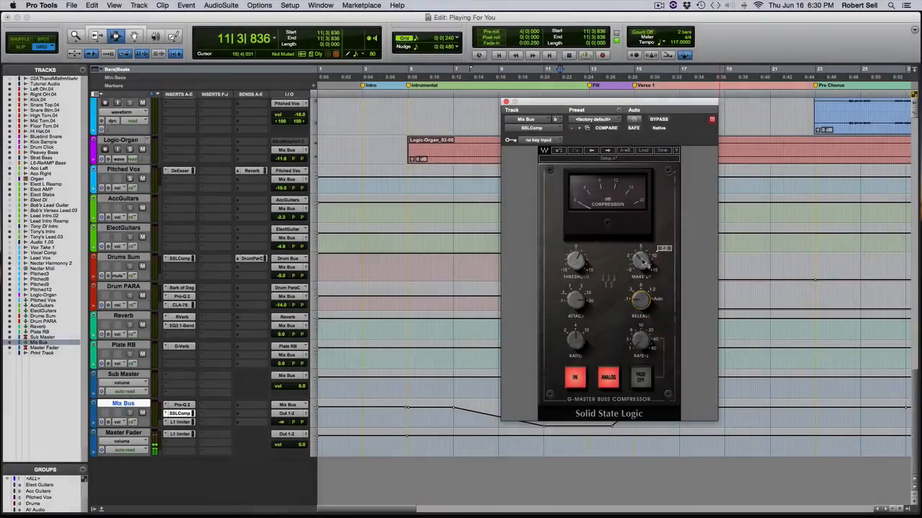
Place the edit cursor at 32|4|480, just before Chorus 2, and move the compressor window clear of that marker.
left_click_drag(634, 103, 625, 107)
scroll(774, 136, "right", 5)
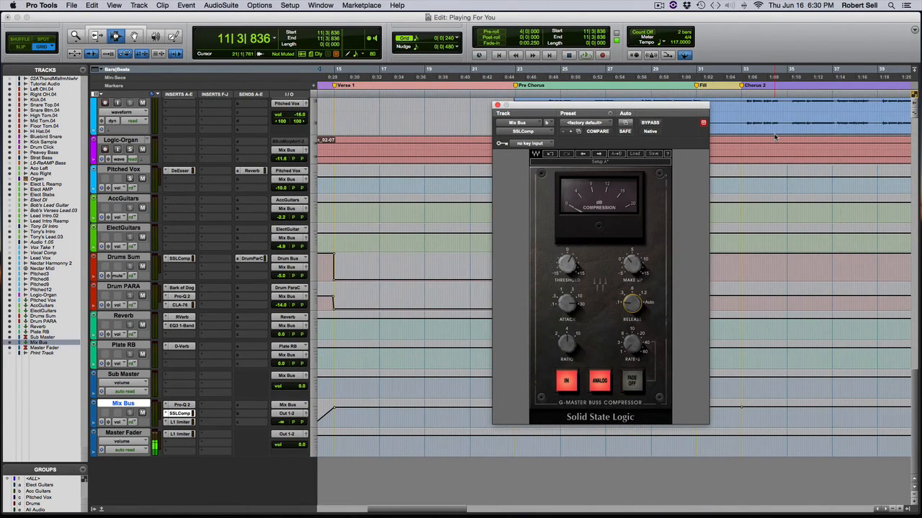
left_click(739, 76)
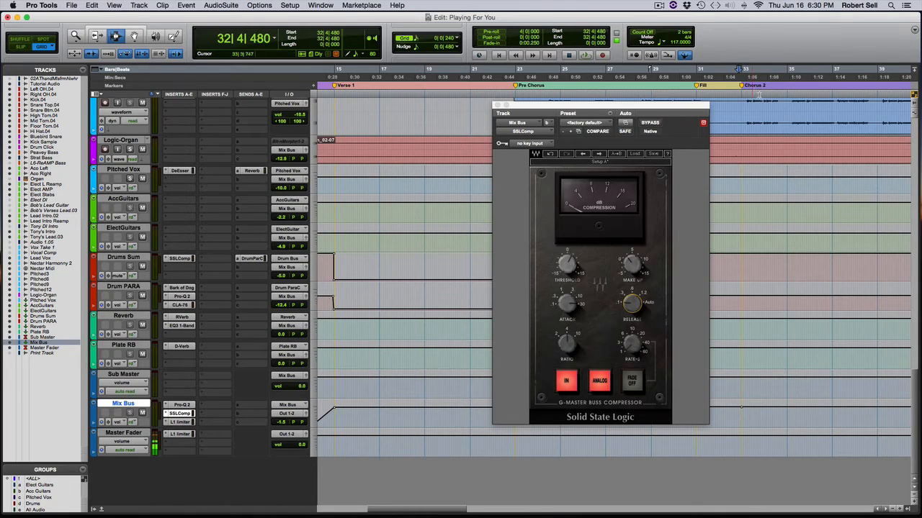
left_click_drag(650, 107, 610, 112)
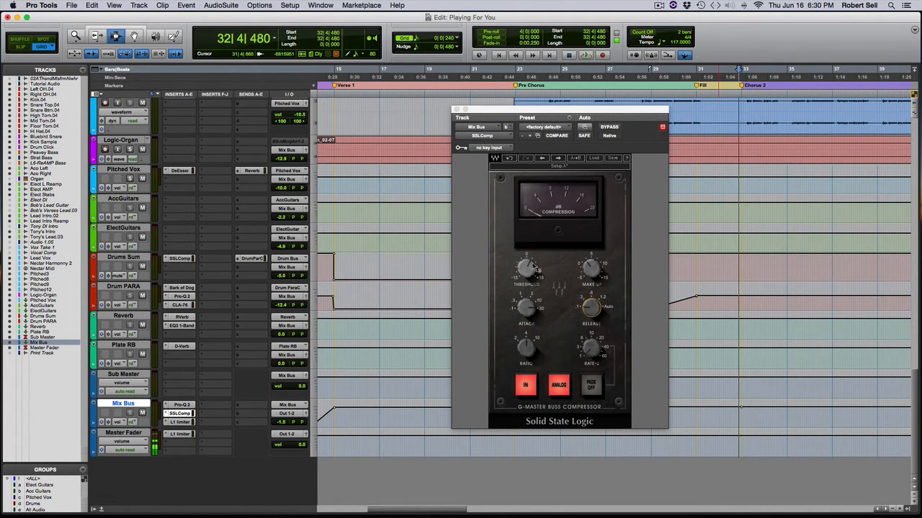
Adjust the Mix Bus compressor's threshold while auditioning Chorus 2, watching the compression meter.
left_click(527, 269)
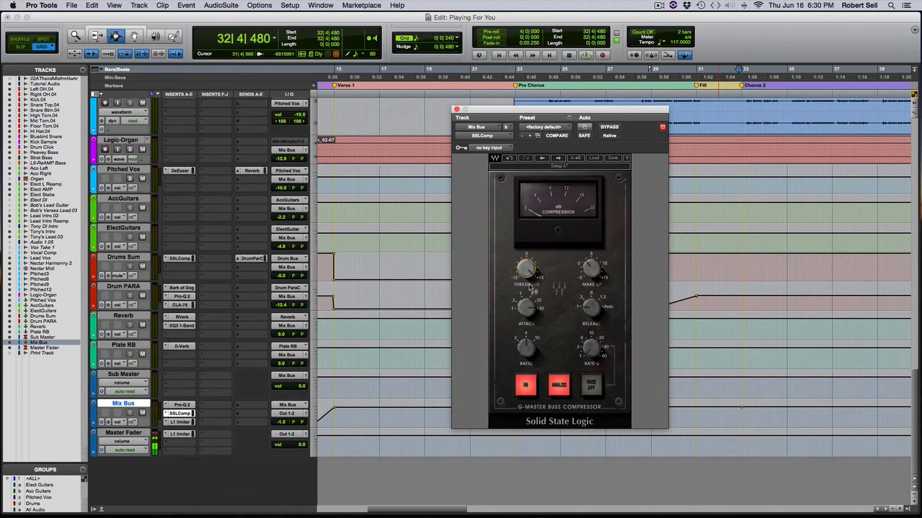
mouse_move(533, 290)
key("space")
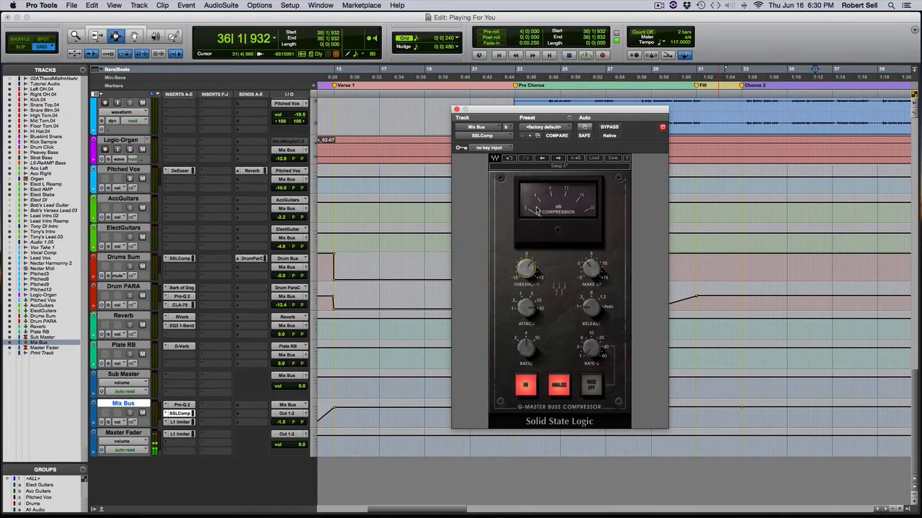
key("space")
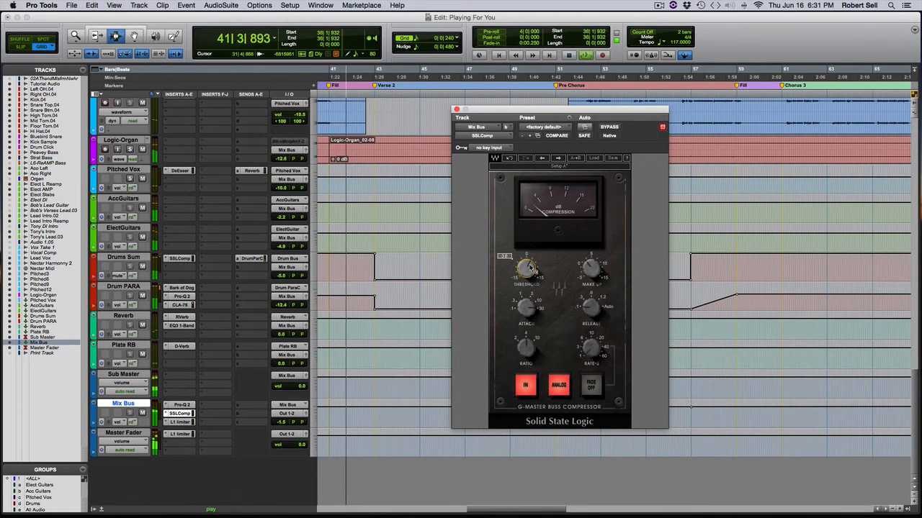
key("space")
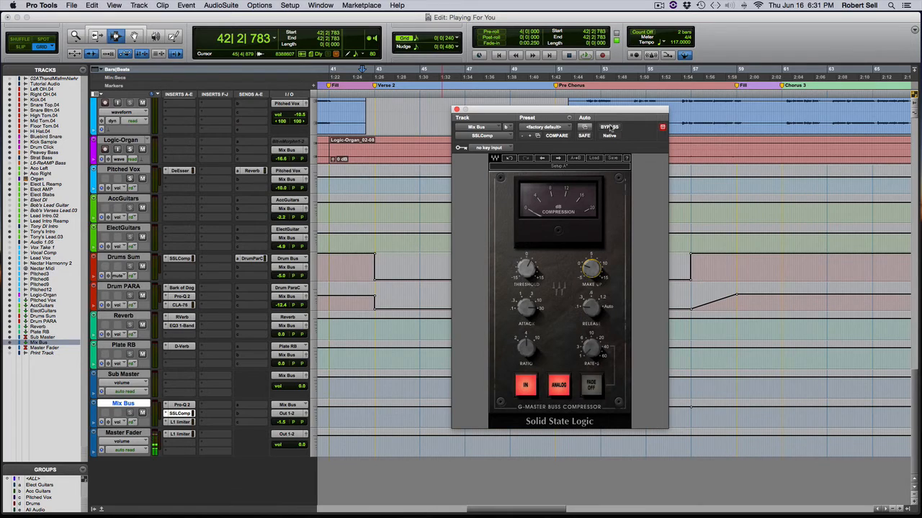
Play Chorus 2 from 32|4|720 and adjust the compressor's make-up gain, comparing the level with the plug-in bypassed.
key("space")
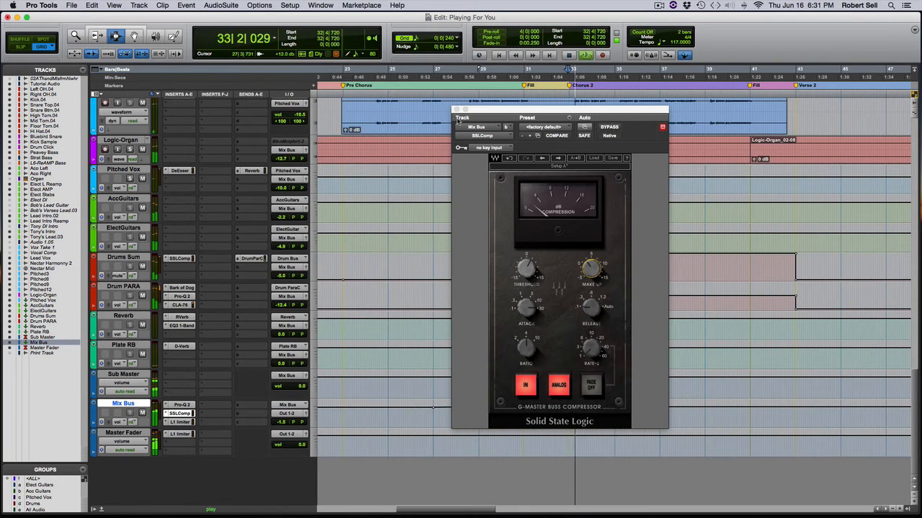
left_click_drag(499, 110, 449, 117)
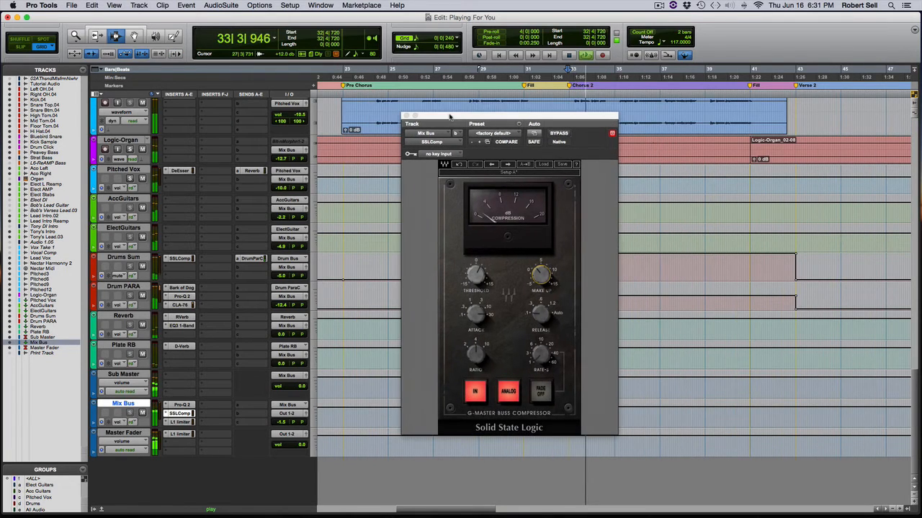
left_click(541, 275)
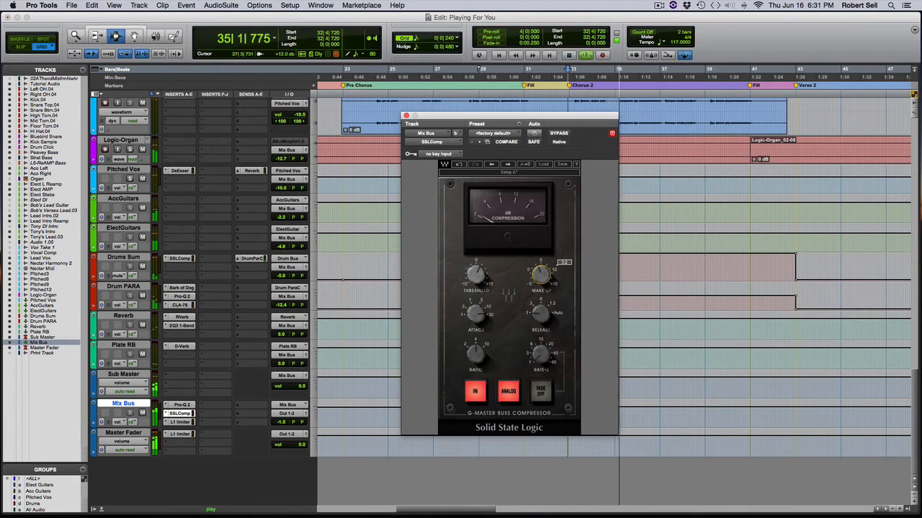
left_click(560, 134)
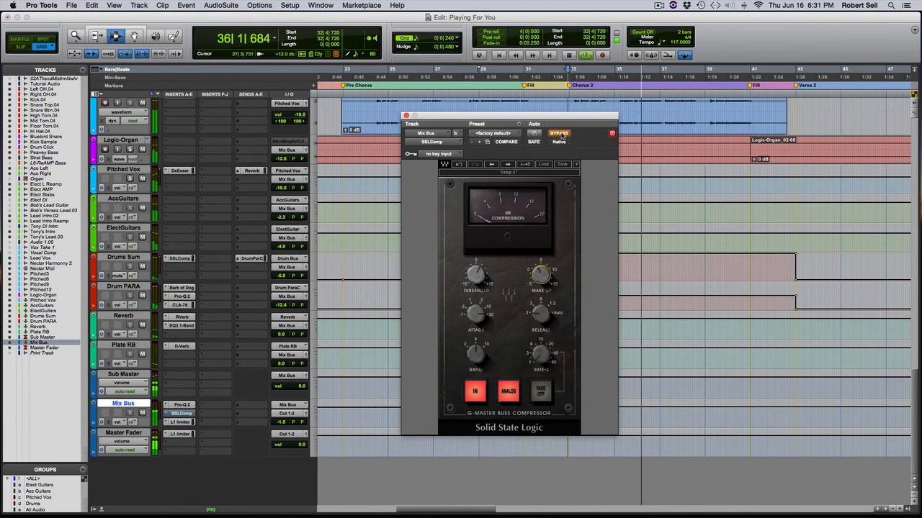
left_click(559, 134)
mouse_move(541, 274)
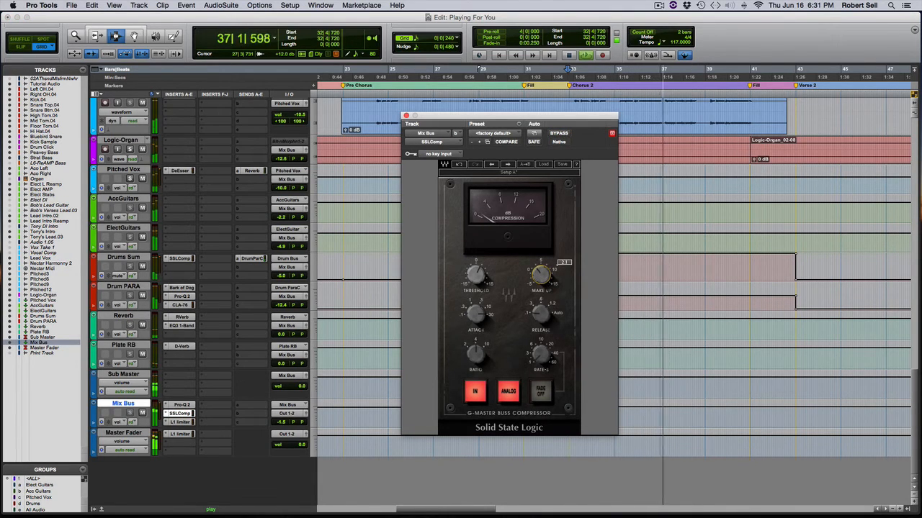
Fine-tune the make-up gain by repeatedly switching the compressor's bypass, leave it engaged and stop playback.
left_click(560, 134)
left_click(559, 134)
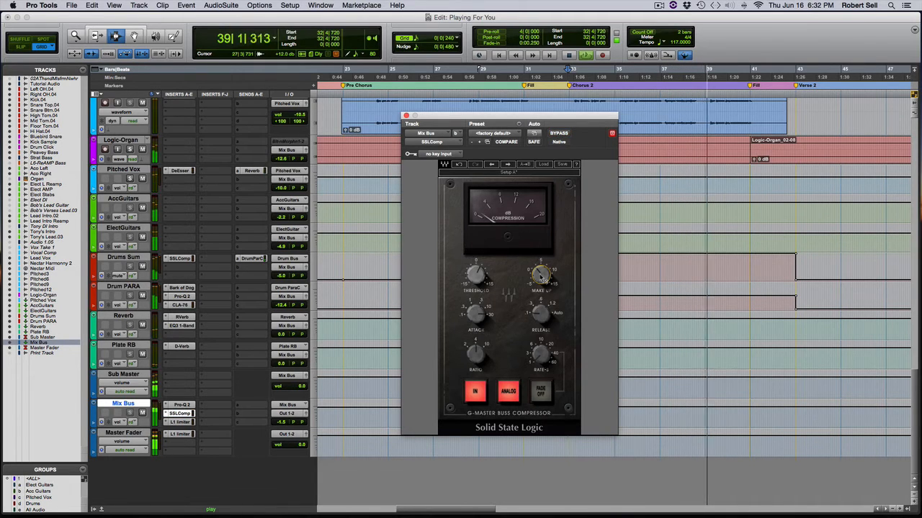
mouse_move(541, 275)
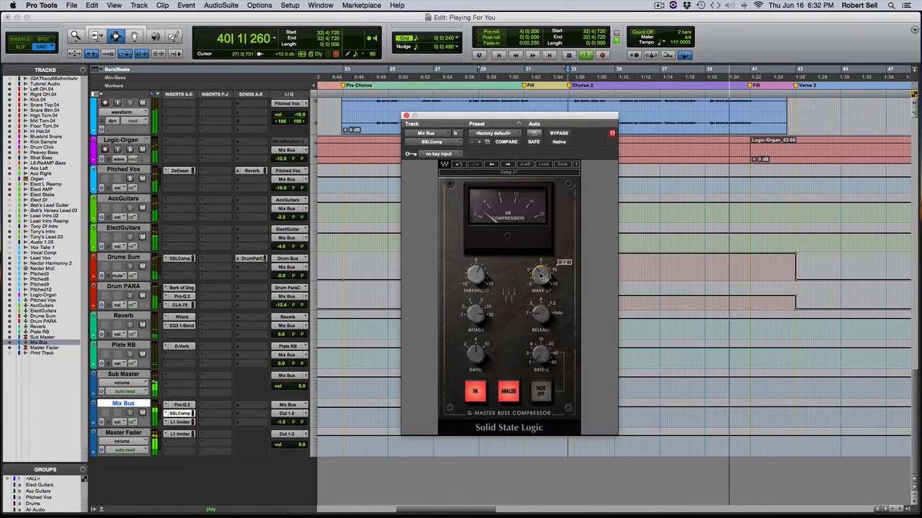
left_click(558, 133)
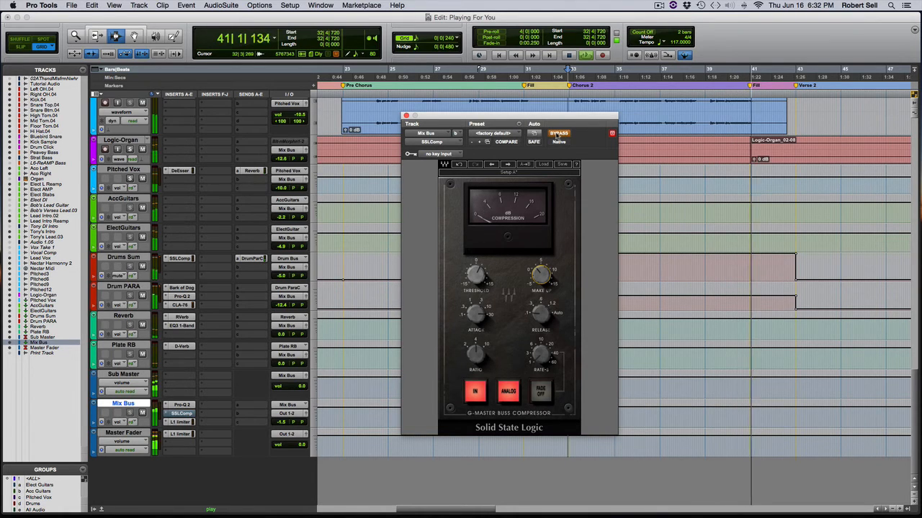
left_click(558, 134)
left_click(558, 134)
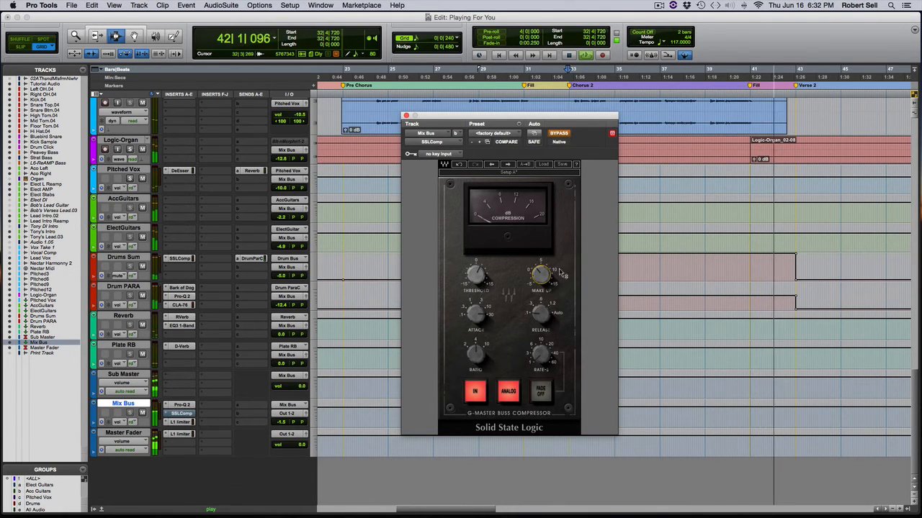
mouse_move(541, 273)
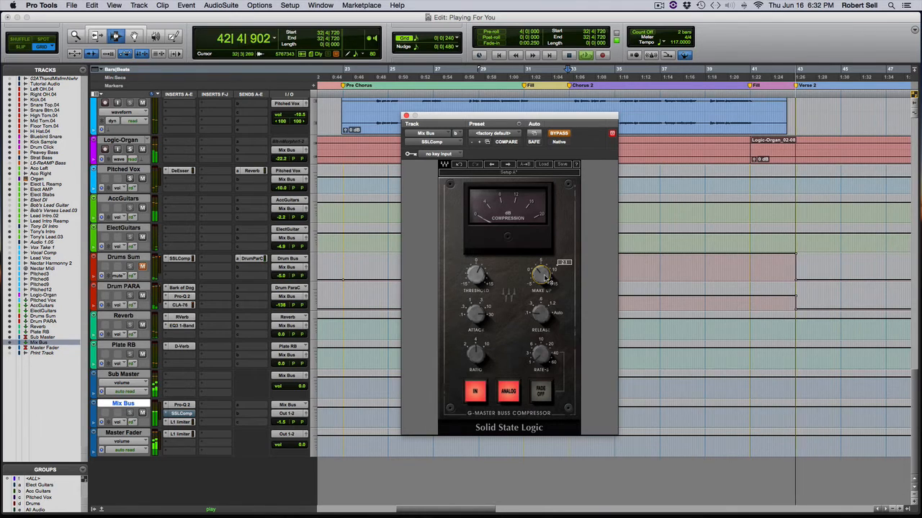
left_click(565, 134)
key("space")
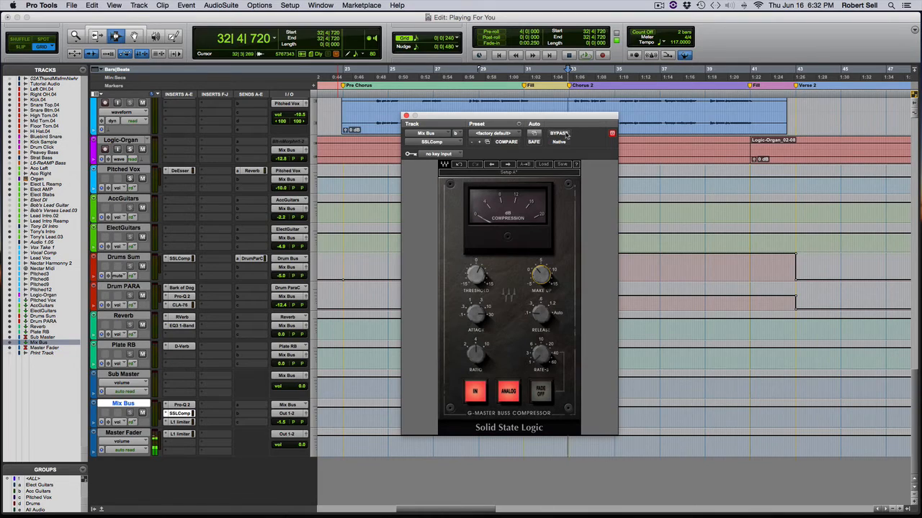
Replay Chorus 2 to match the compressor's make-up gain with the bypassed level, leave it engaged and reposition its window.
key("space")
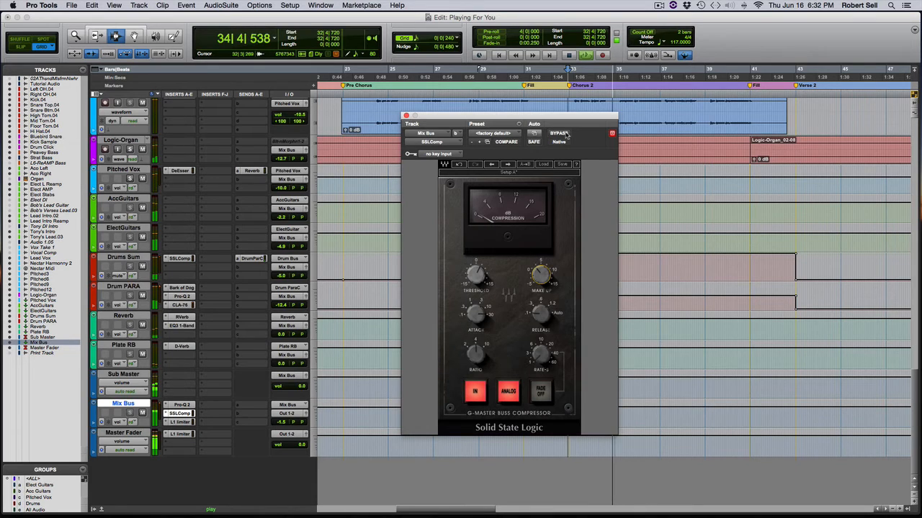
left_click(565, 134)
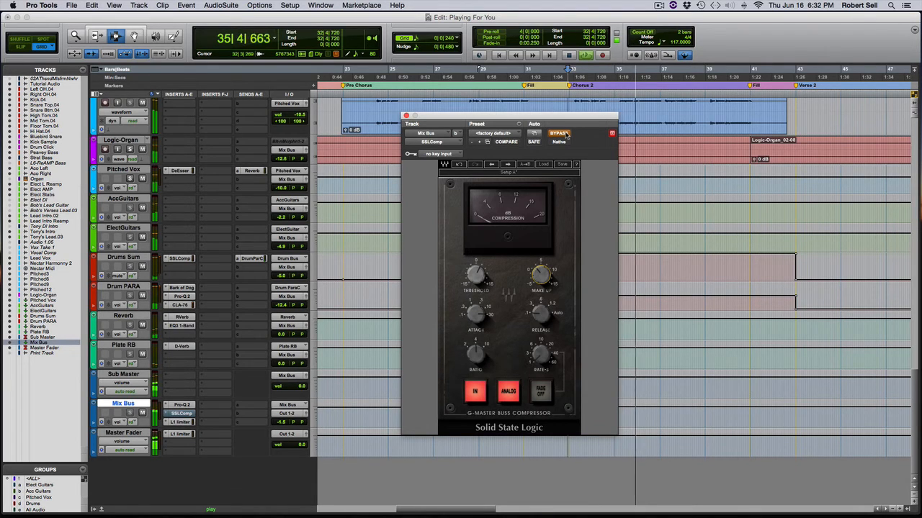
mouse_move(542, 274)
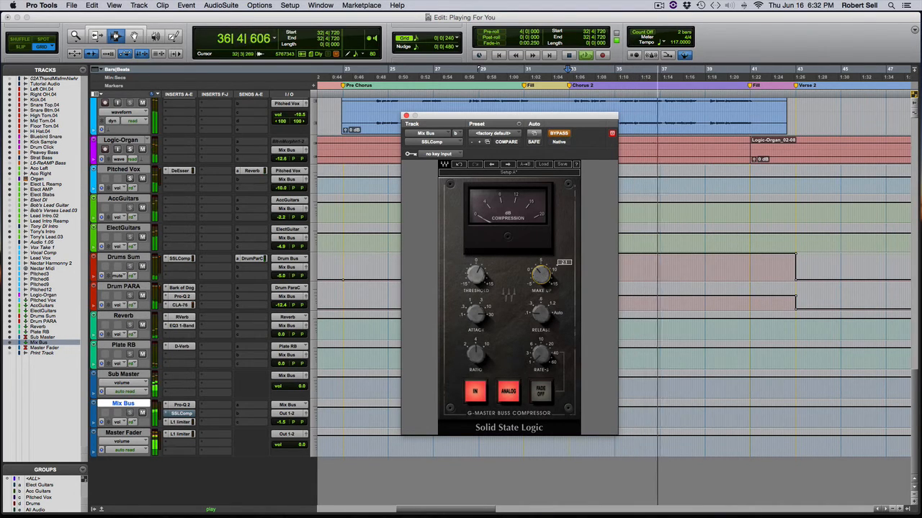
left_click(558, 134)
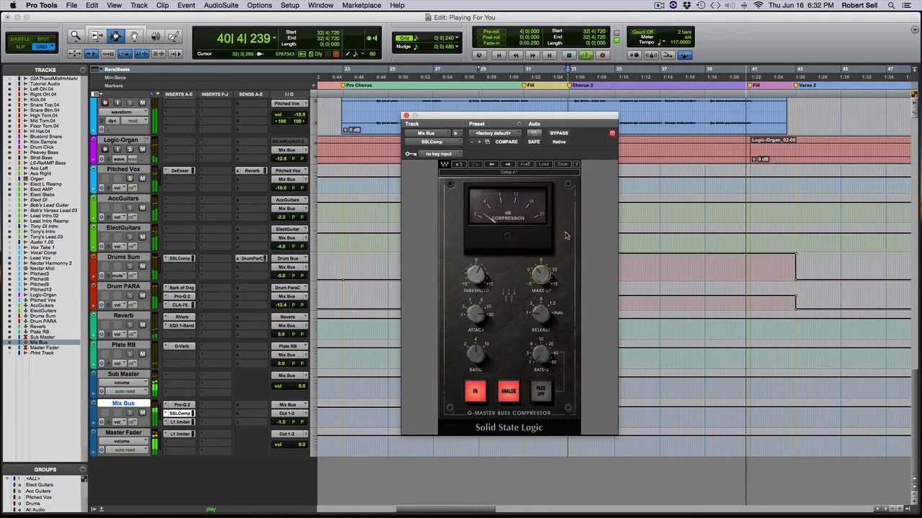
key("space")
mouse_move(542, 276)
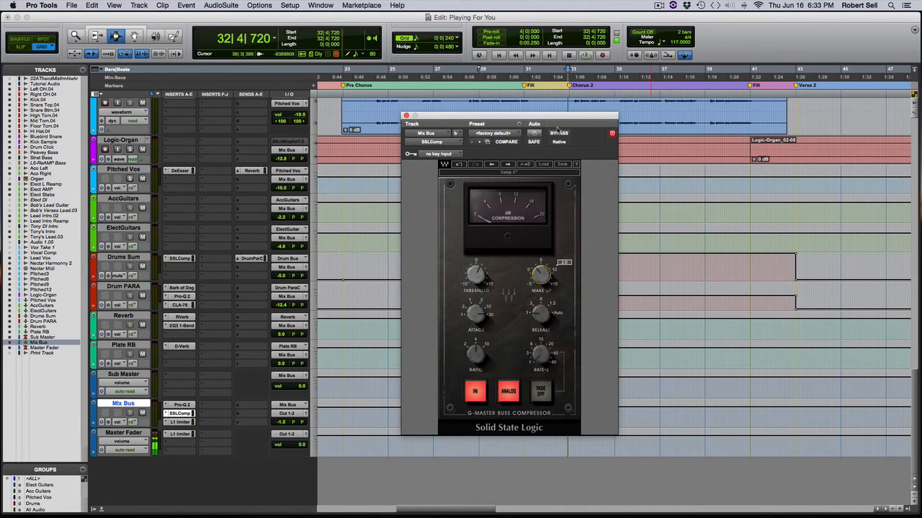
left_click_drag(553, 120, 543, 121)
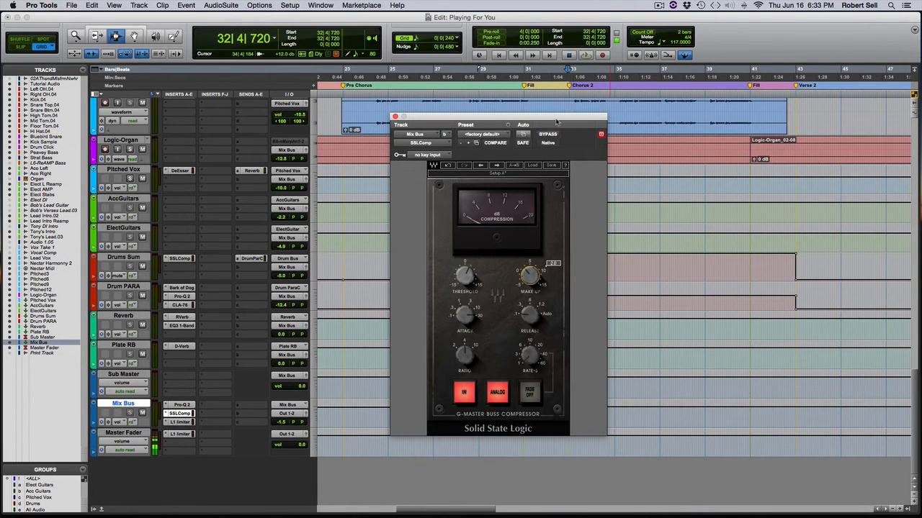
left_click_drag(552, 135, 531, 127)
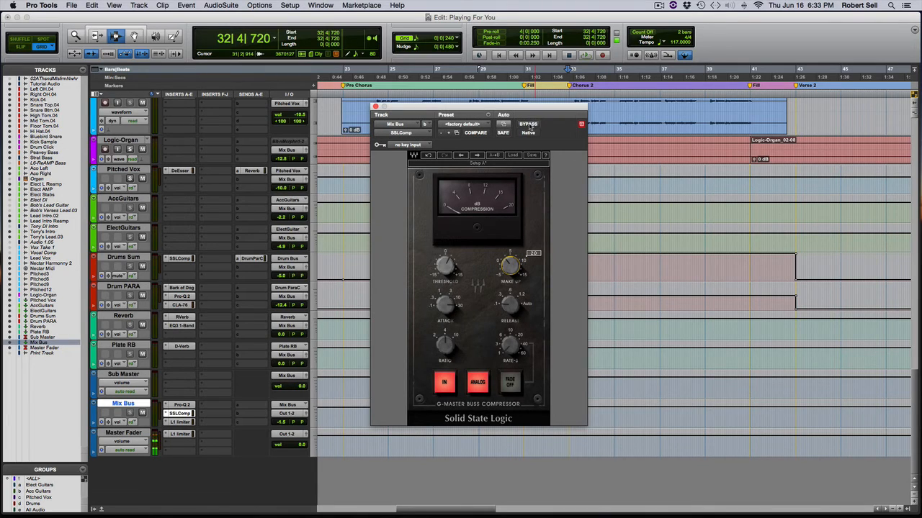
Play Chorus 2 while alternately bypassing and engaging the Mix Bus compressor, leave it engaged, stop playback and reposition its window.
key("space")
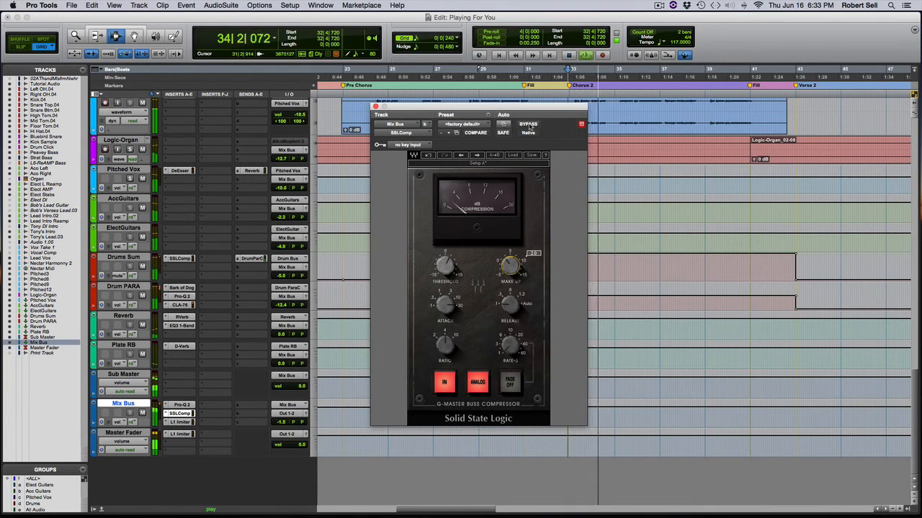
left_click(528, 124)
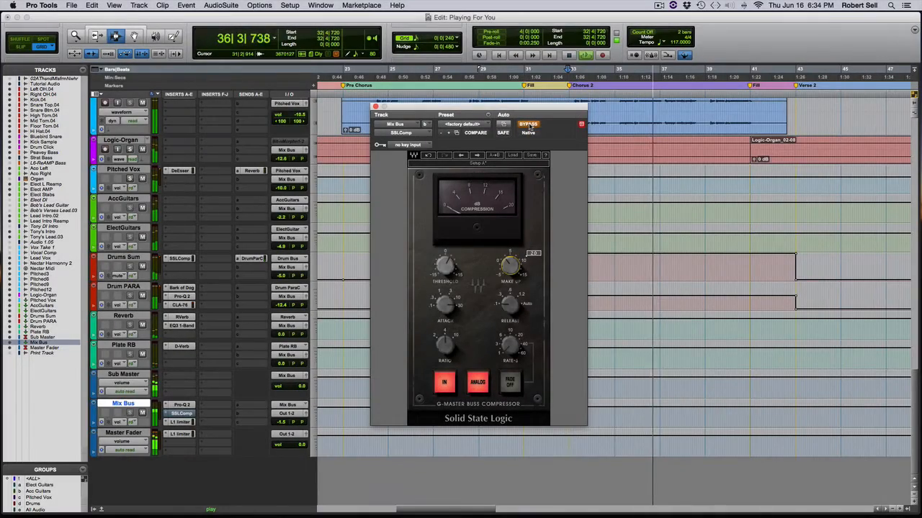
left_click(529, 125)
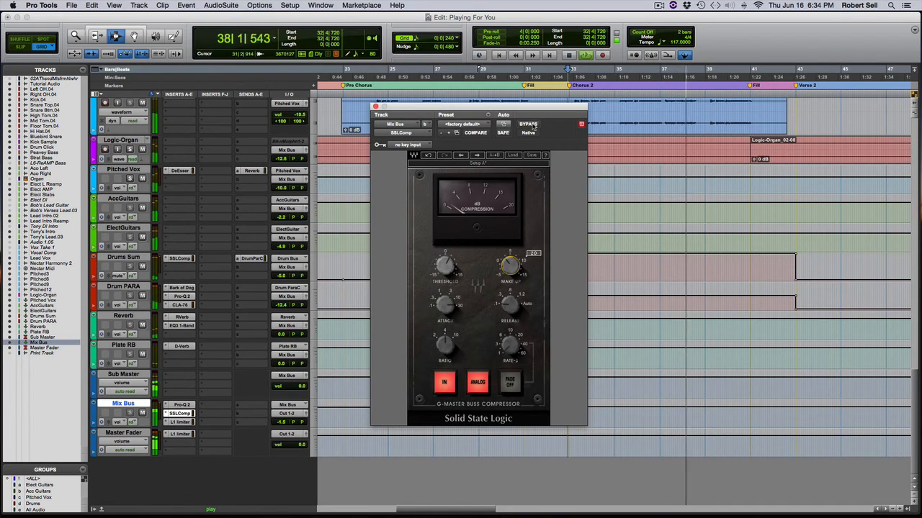
left_click(529, 125)
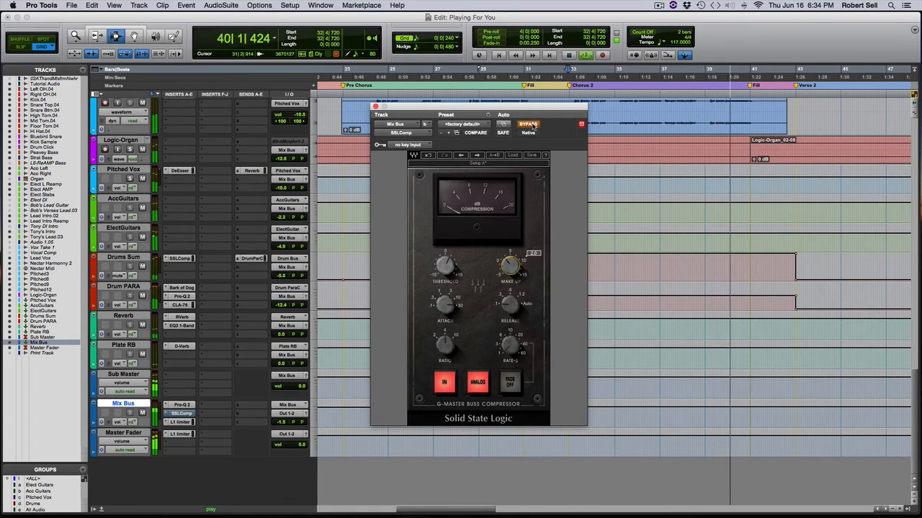
left_click(529, 126)
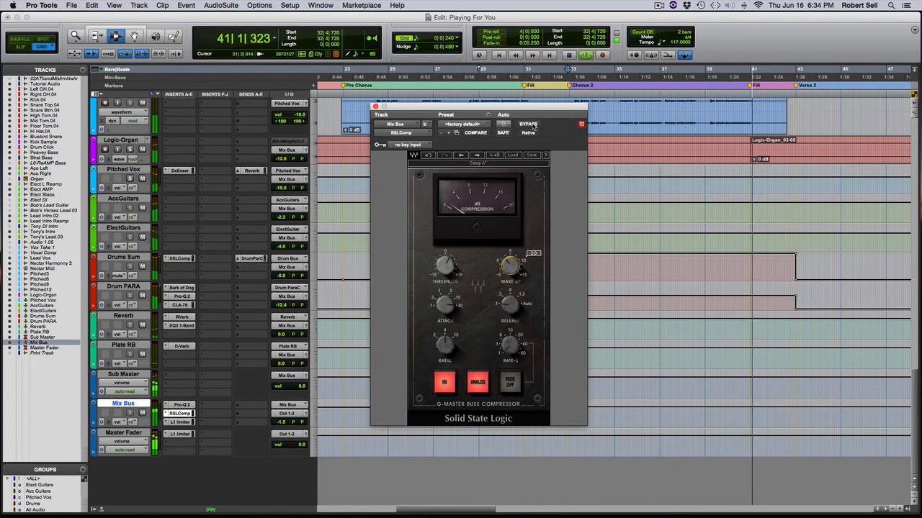
key("space")
left_click_drag(526, 110, 516, 115)
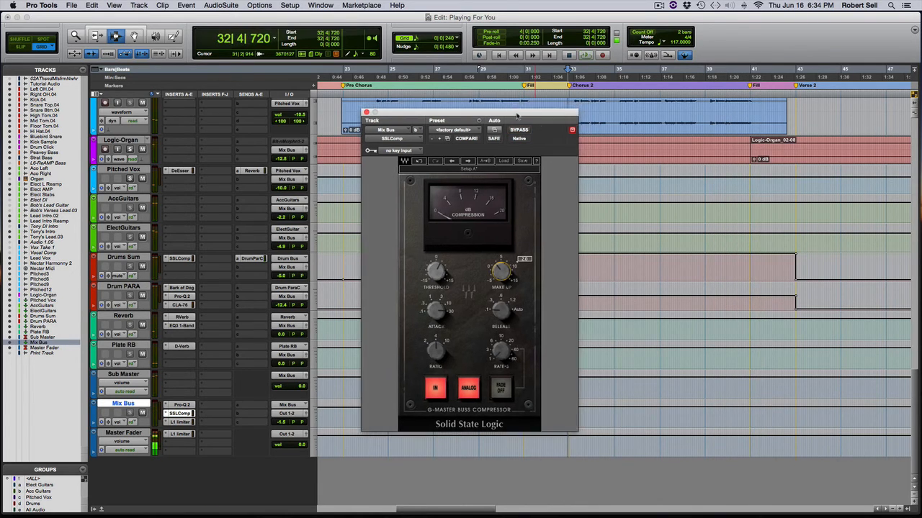
Set the playback start to 76|4|720 at the beginning of the Lead section and nudge the compressor window aside.
scroll(696, 205, "right", 10)
scroll(696, 205, "right", 8)
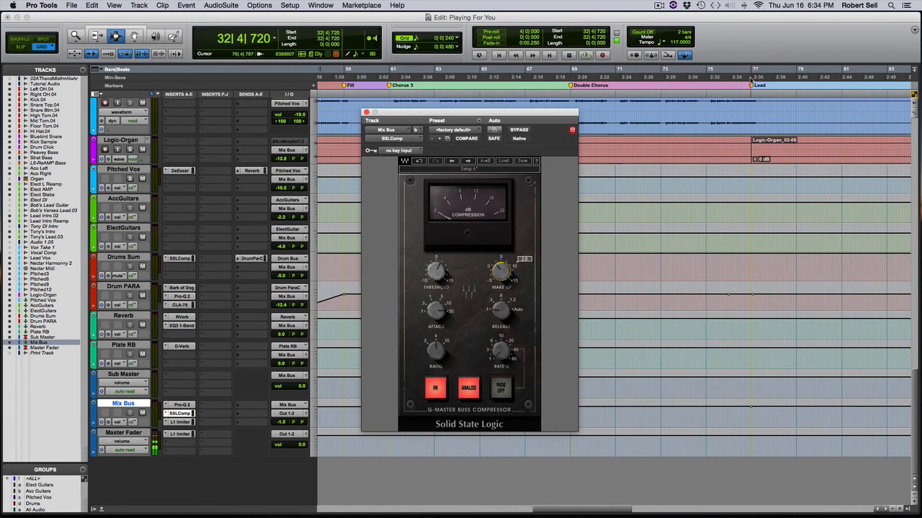
left_click(747, 75)
left_click(750, 75)
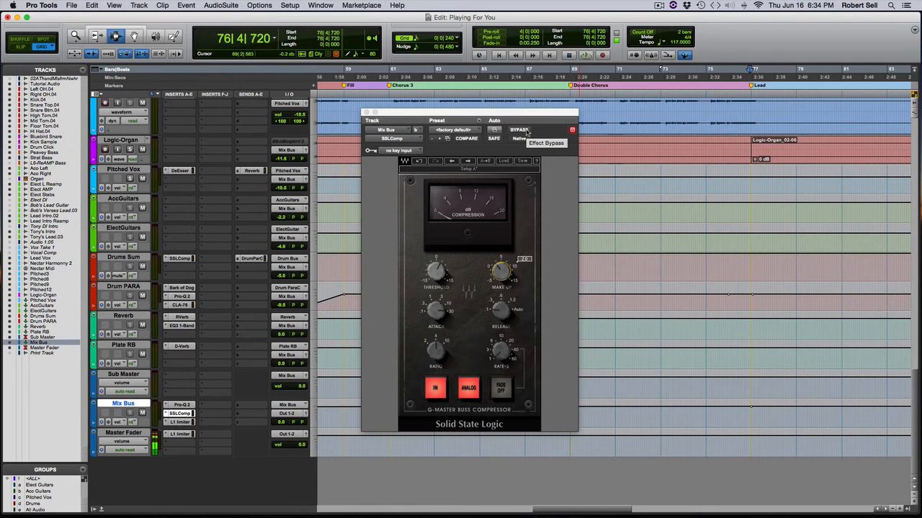
left_click_drag(533, 114, 530, 114)
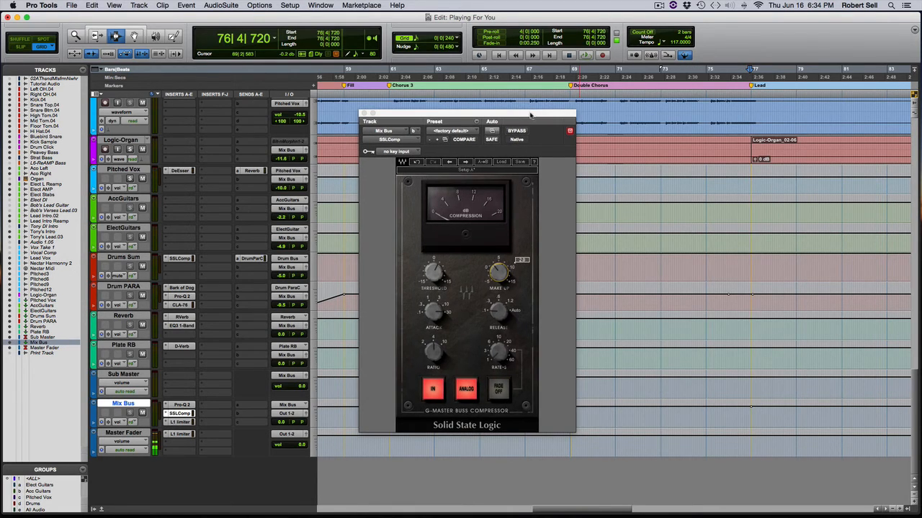
Play from the Lead section into the following Chorus, comparing the Mix Bus compressor engaged and bypassed, leave it engaged and stop playback.
key("space")
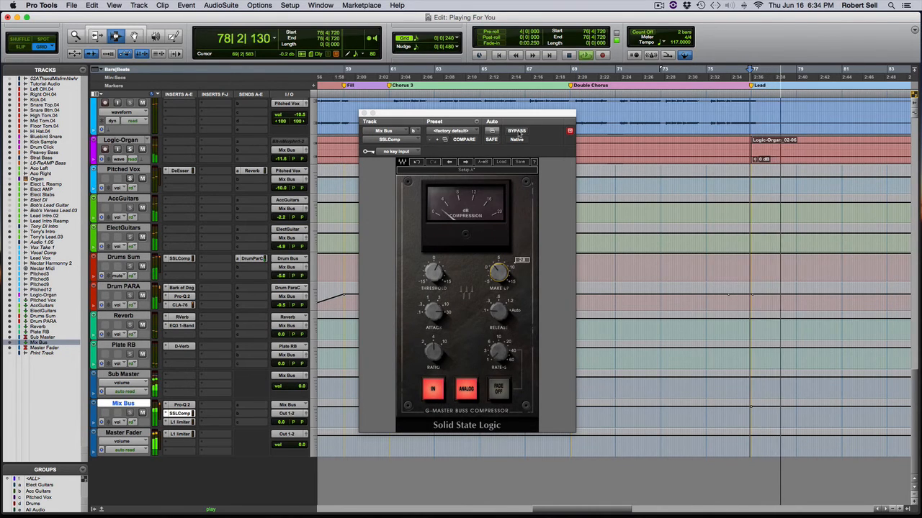
left_click(517, 131)
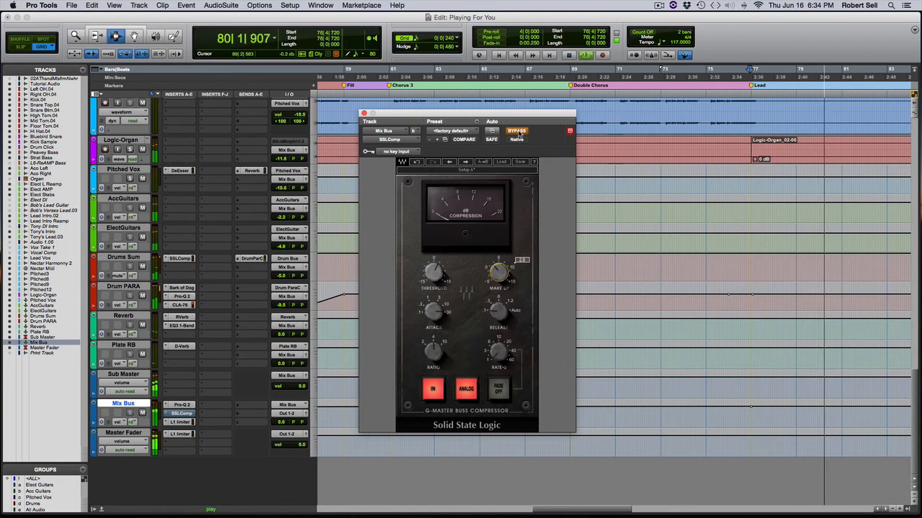
left_click(517, 131)
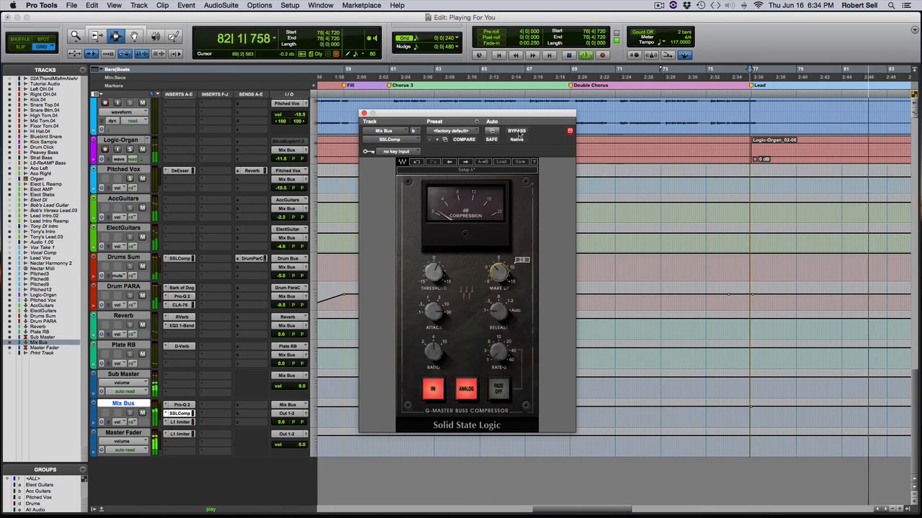
left_click(518, 132)
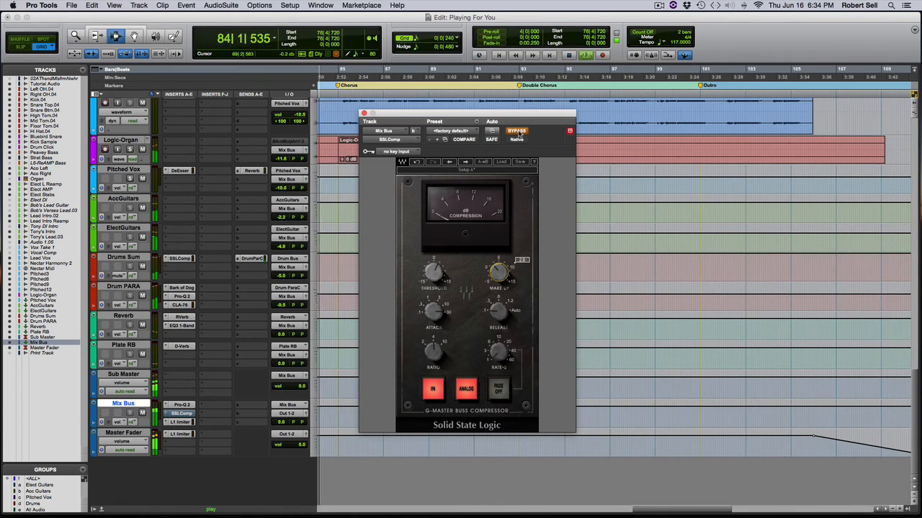
left_click(518, 132)
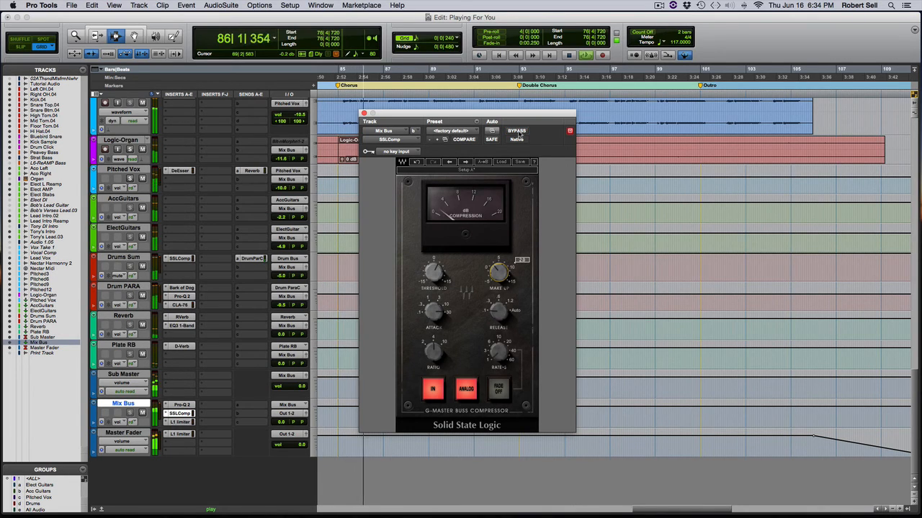
left_click(518, 132)
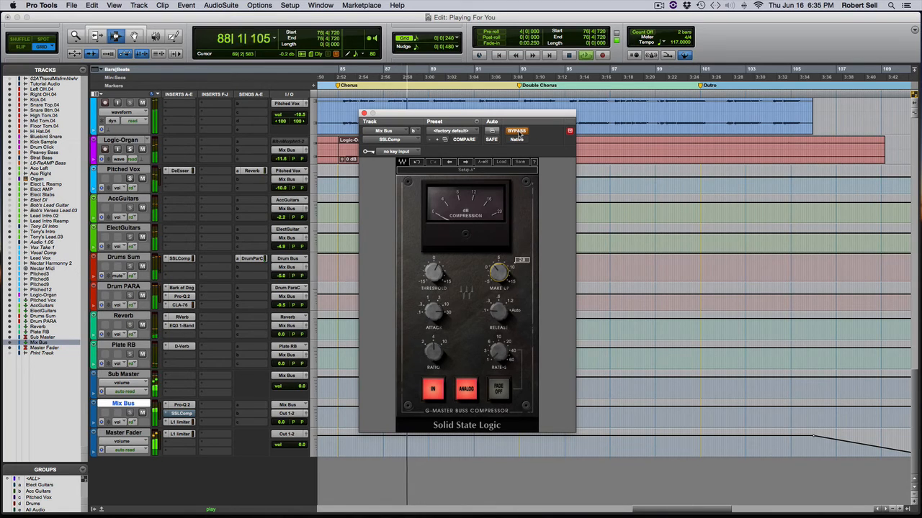
left_click(517, 132)
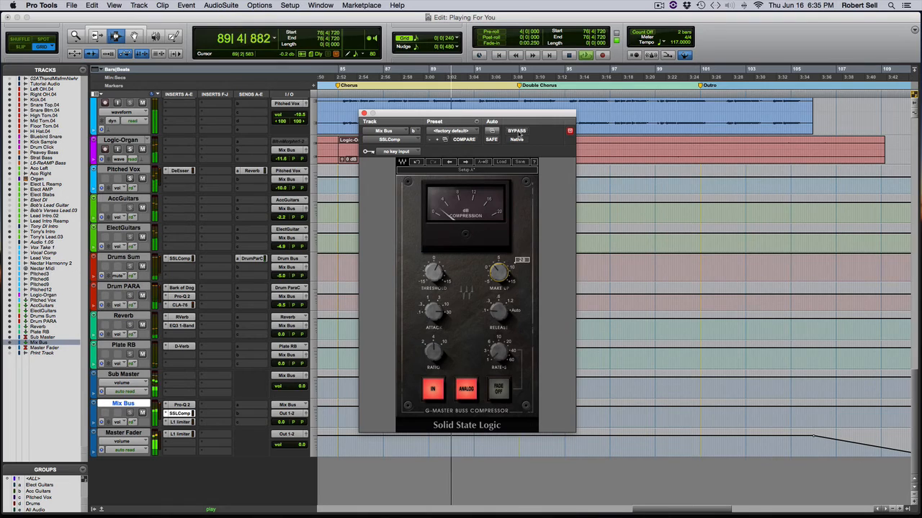
key("space")
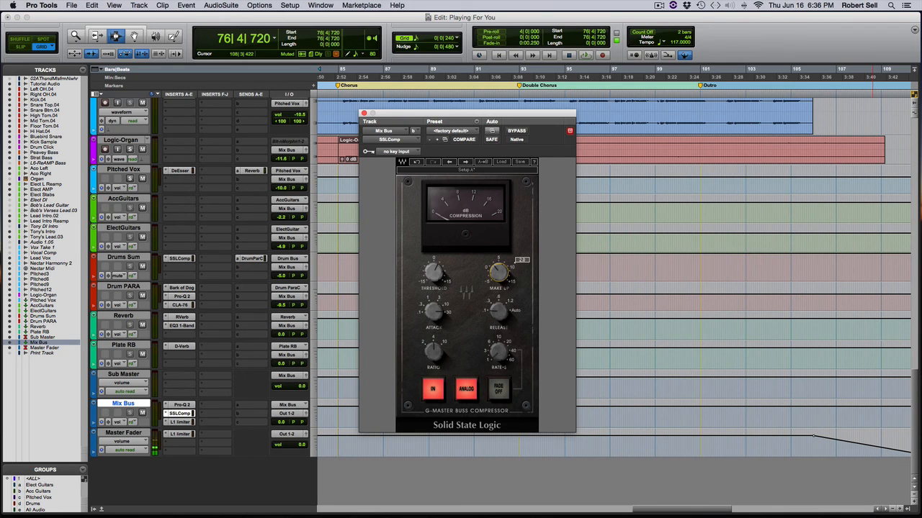
Play the Outro from 100|4|720 with the Mix Bus compressor engaged.
left_click(707, 156)
key("space")
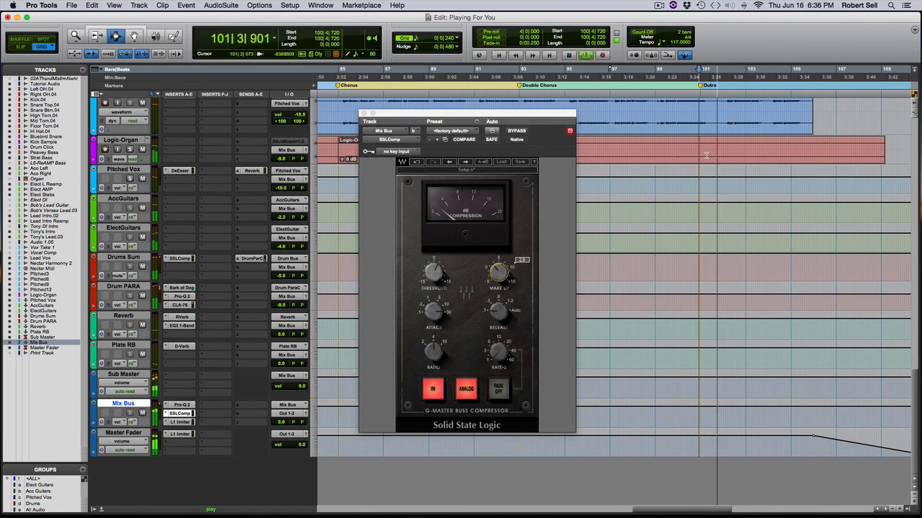